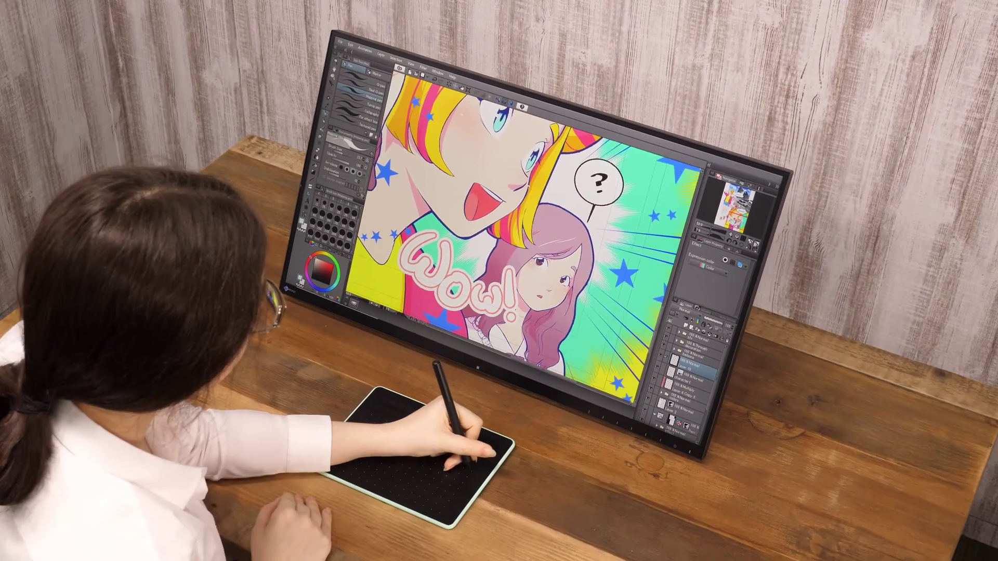
drag(881, 269, 861, 268)
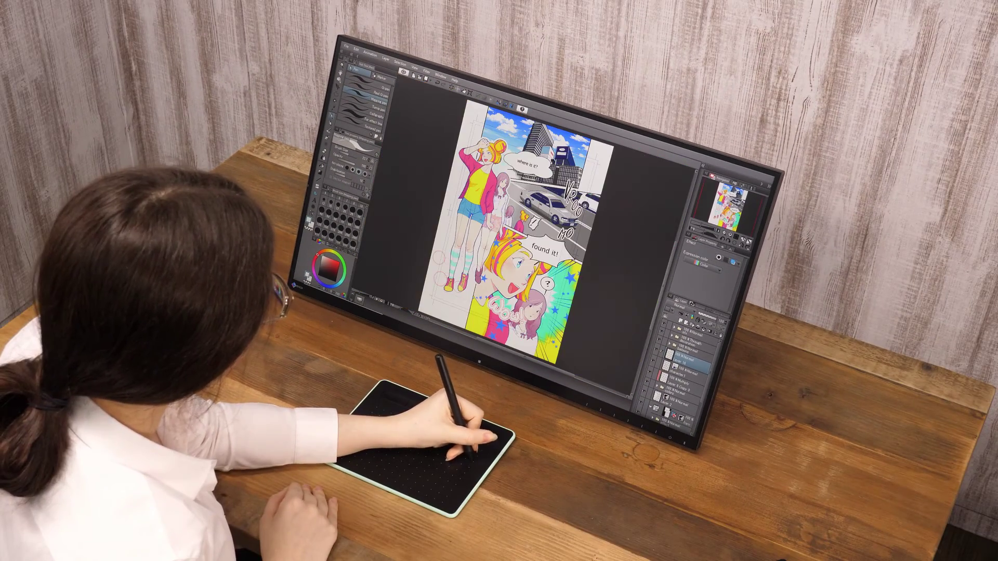